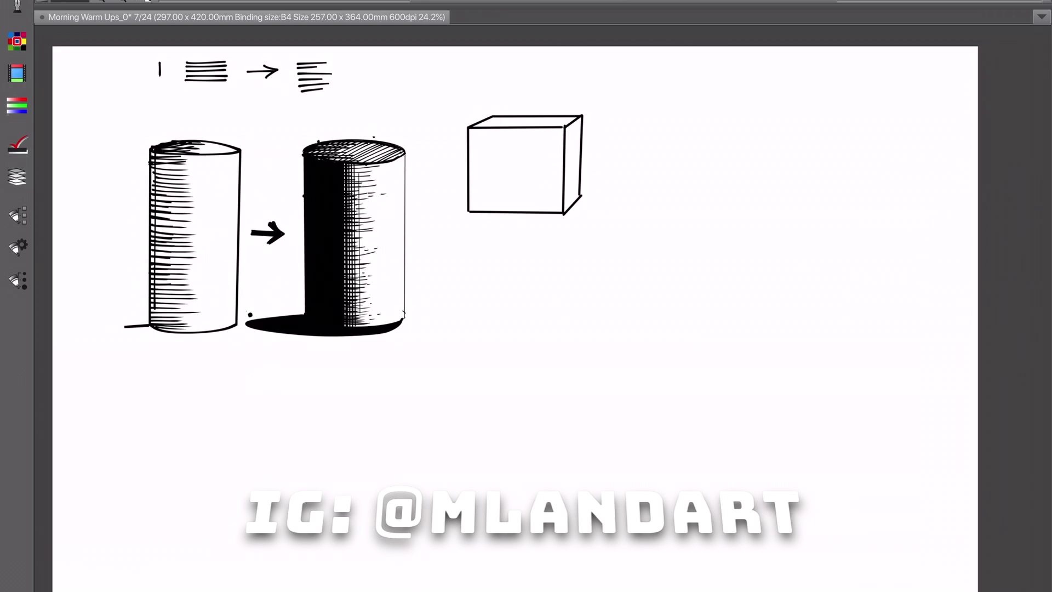
- Set the brush size to 10 and draw a thin ground line extending outward from the shaded cylinder's lower right edge
{"action": "left_click", "coordinate": [404, 318]}
{"action": "key", "text": "ctrl+z"}
{"action": "left_click_drag", "start_coordinate": [404, 320], "coordinate": [427, 317]}
{"action": "key", "text": "ctrl+z"}
{"action": "left_click", "coordinate": [17, 280]}
{"action": "left_click", "coordinate": [178, 13]}
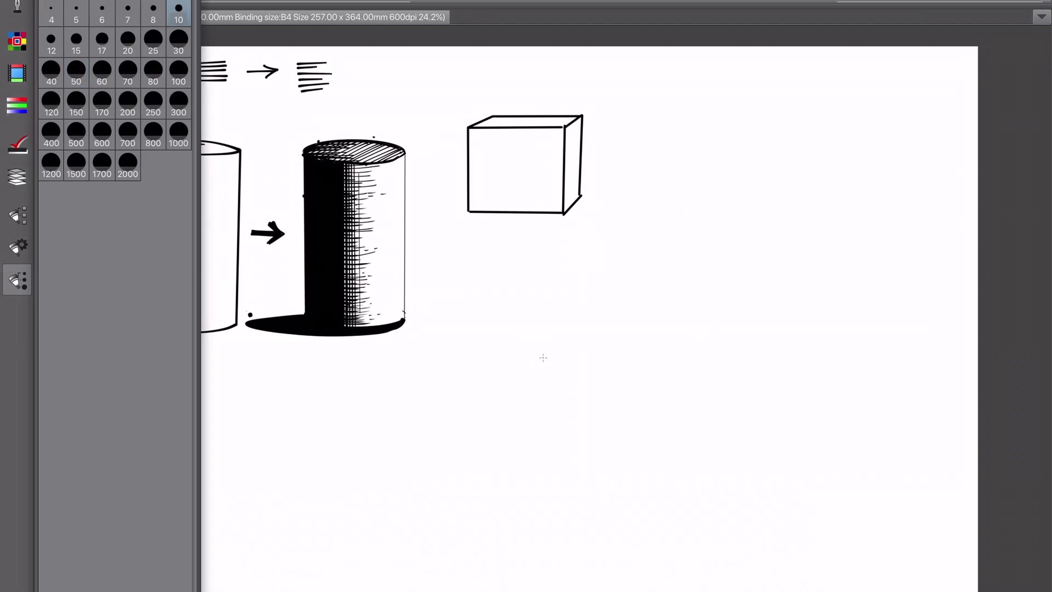
{"action": "left_click", "coordinate": [543, 358]}
{"action": "left_click_drag", "start_coordinate": [405, 320], "coordinate": [427, 317]}
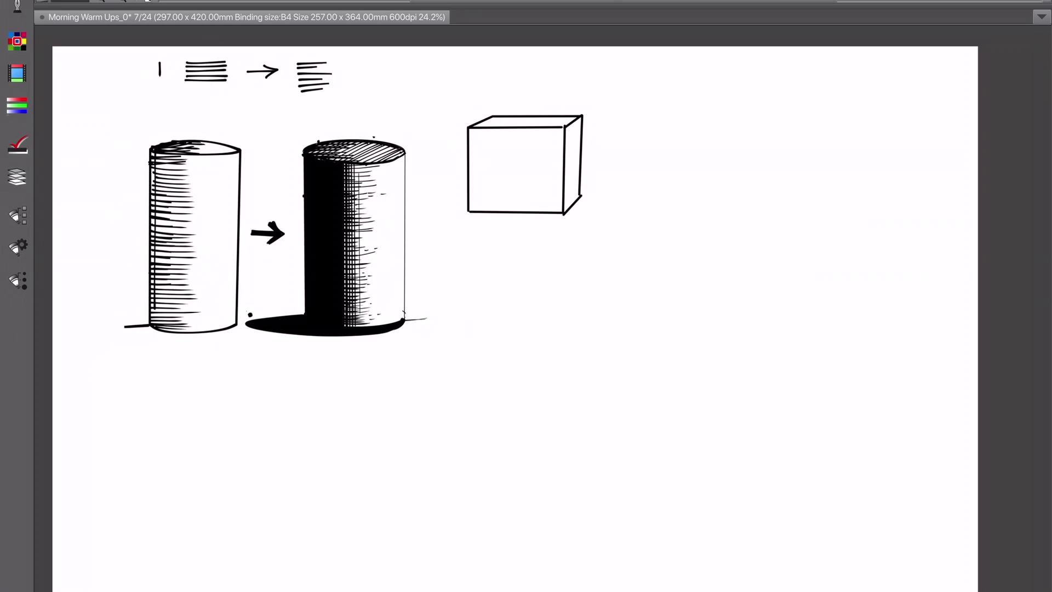
- Show Layer 2 Copy and copy the lasso-selected left cylinder from Layer 1 Copy onto its own layer
{"action": "left_click", "coordinate": [17, 176]}
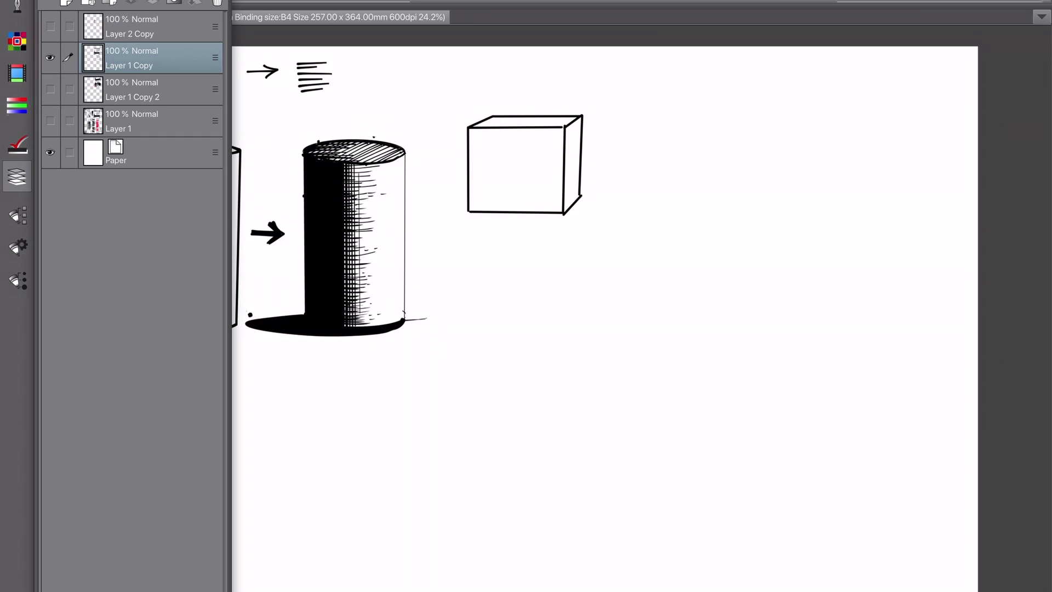
{"action": "left_click", "coordinate": [51, 26]}
{"action": "left_click", "coordinate": [51, 57]}
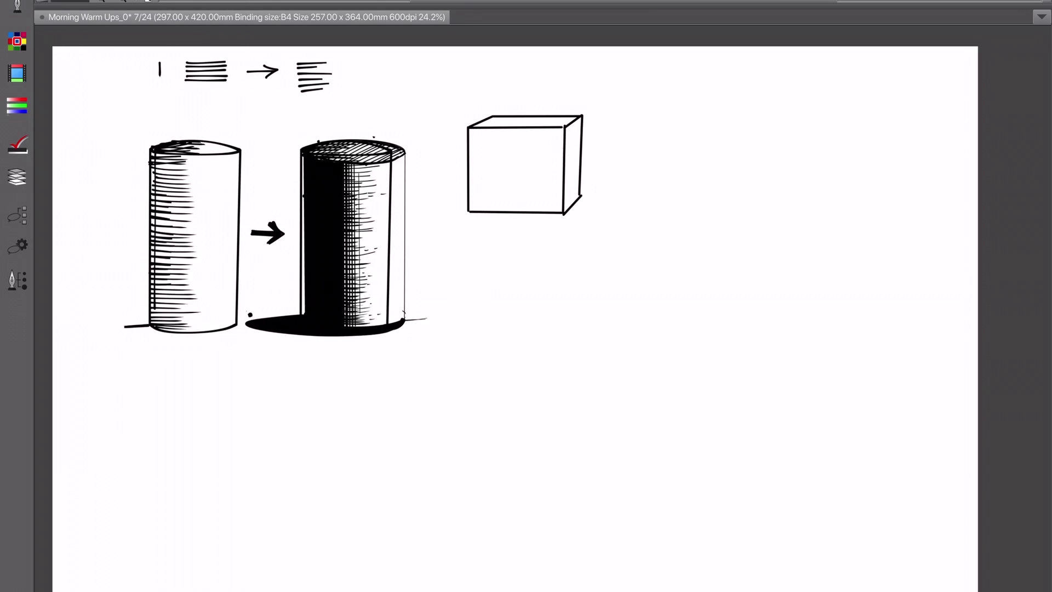
{"action": "mouse_move", "coordinate": [129, 130]}
{"action": "left_mouse_down"}
{"action": "mouse_move", "coordinate": [97, 291]}
{"action": "mouse_move", "coordinate": [239, 341]}
{"action": "mouse_move", "coordinate": [253, 265]}
{"action": "mouse_move", "coordinate": [241, 134]}
{"action": "left_mouse_up"}
{"action": "key", "text": "ctrl+d"}
- Hide Layer 1 Copy and merge Layer 2 Copy down into Layer 1 Copy 3
{"action": "left_click", "coordinate": [17, 177]}
{"action": "left_click", "coordinate": [50, 90]}
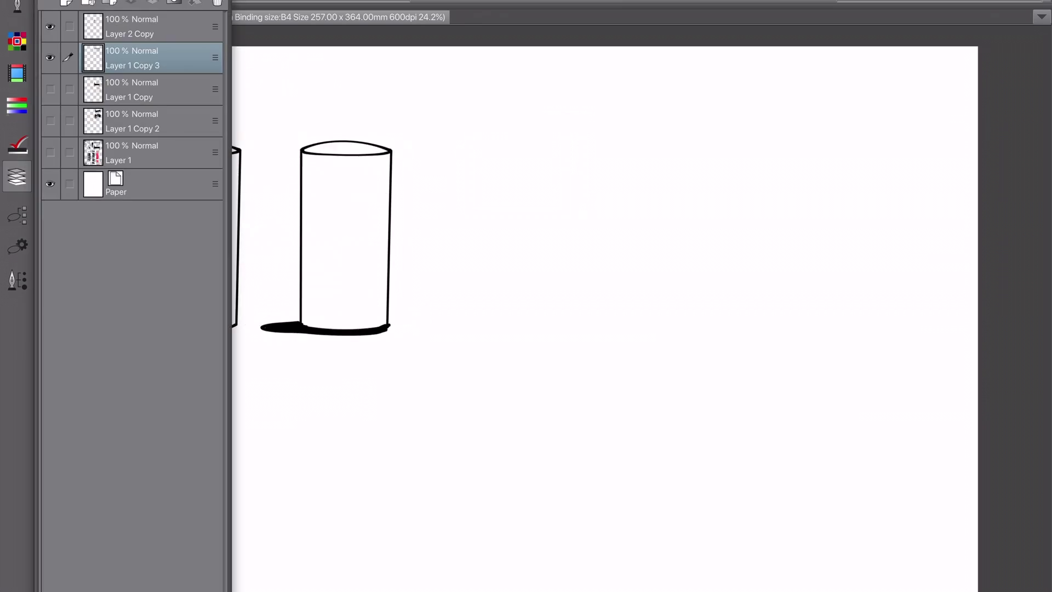
{"action": "left_click", "coordinate": [148, 27]}
{"action": "left_click", "coordinate": [152, 2]}
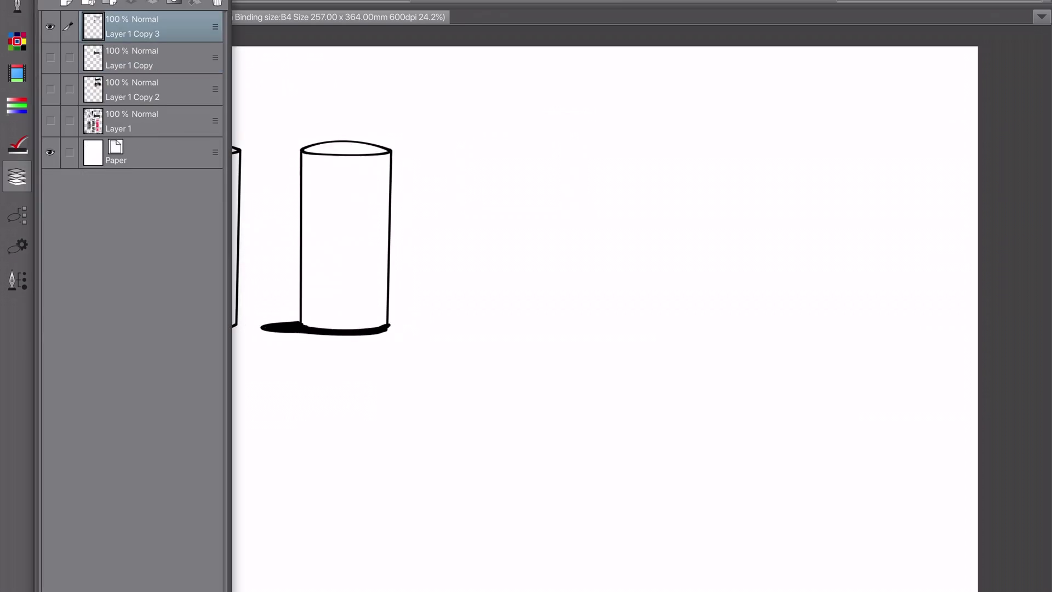
{"action": "left_click", "coordinate": [17, 177]}
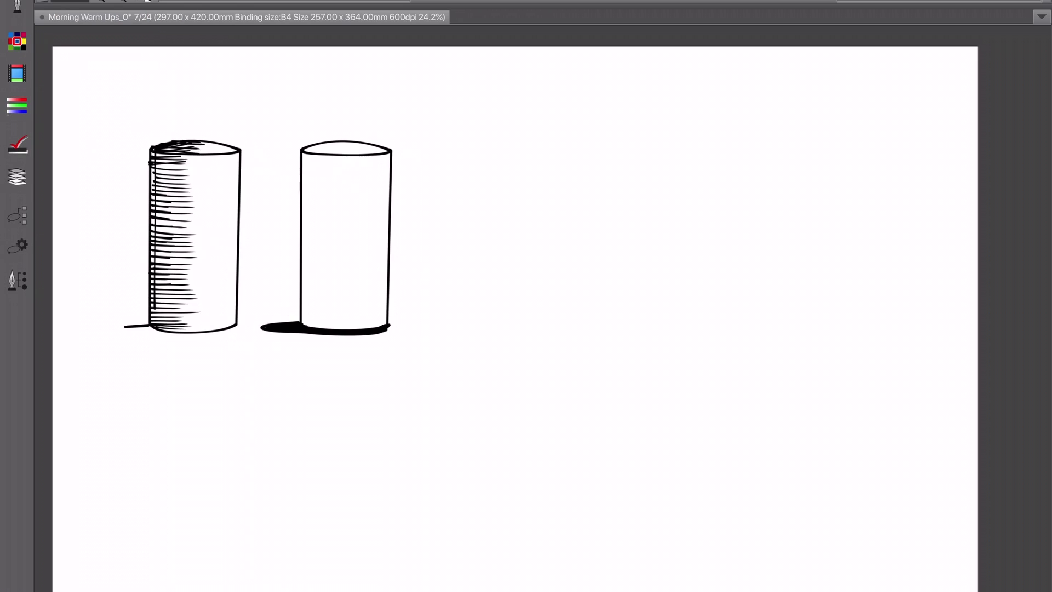
- Switch to the pen, set its brush size to 30, and handwrite "① Varying line weight" below the cylinders
{"action": "scroll", "coordinate": [426, 181], "scroll_direction": "down", "scroll_amount": 2}
{"action": "scroll", "coordinate": [328, 191], "scroll_direction": "up", "scroll_amount": 4}
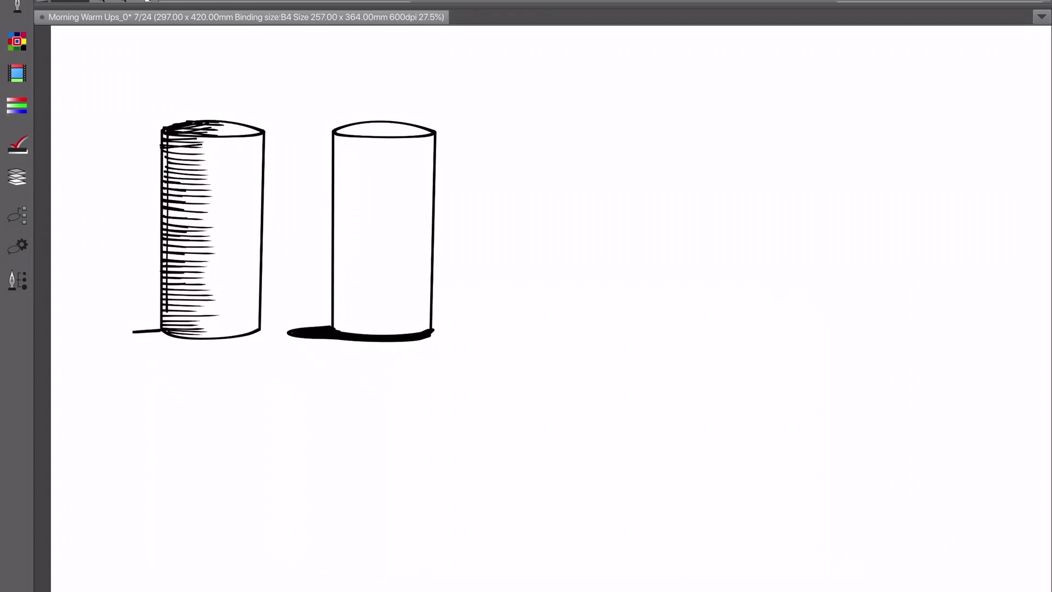
{"action": "left_click", "coordinate": [17, 5]}
{"action": "left_click", "coordinate": [50, 89]}
{"action": "left_click", "coordinate": [17, 280]}
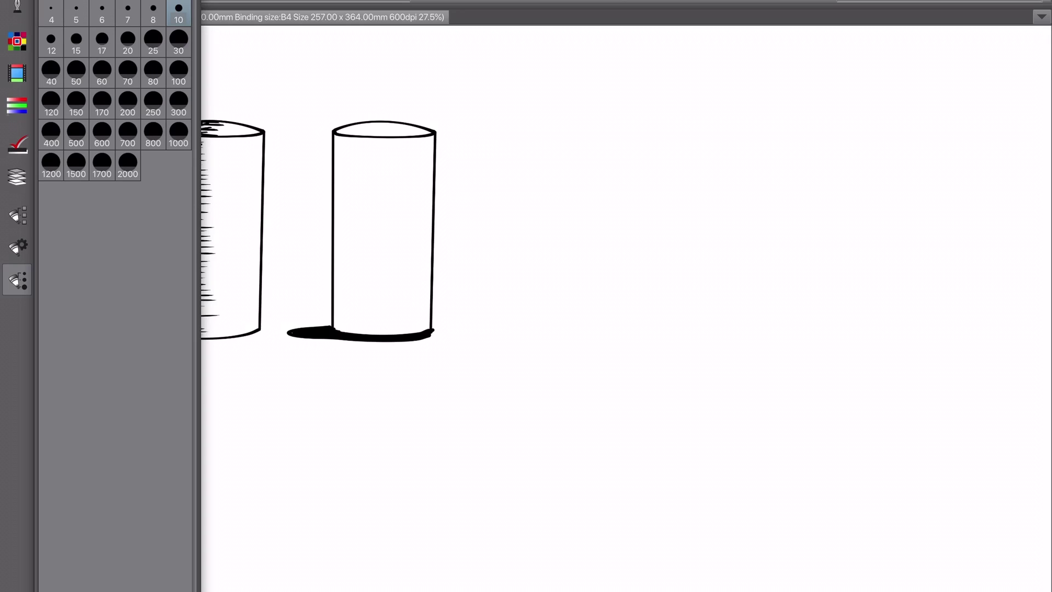
{"action": "left_click", "coordinate": [76, 42]}
{"action": "left_click", "coordinate": [543, 358]}
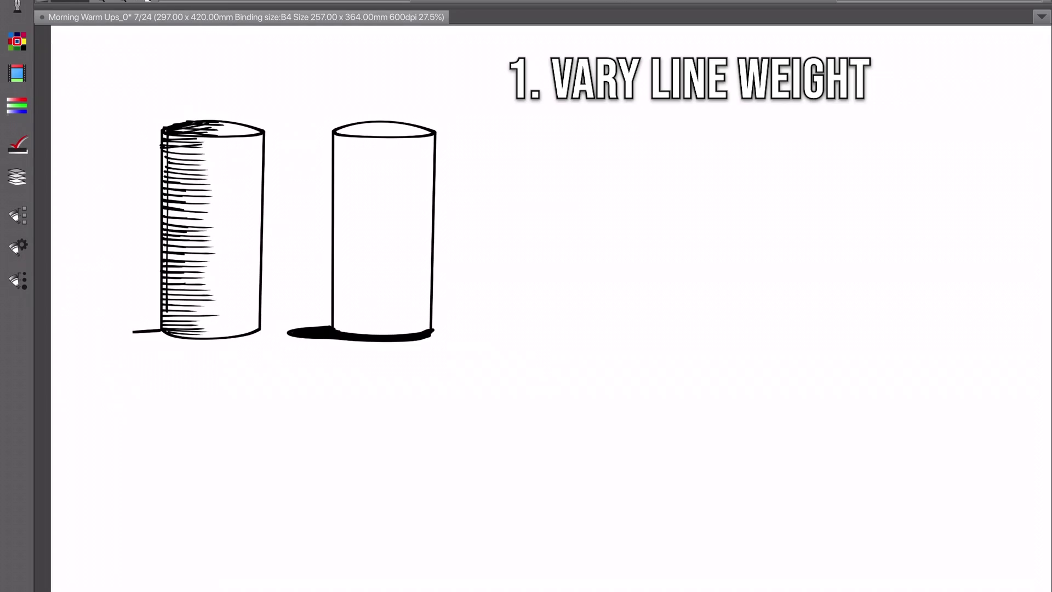
{"action": "left_click", "coordinate": [17, 280]}
{"action": "left_click", "coordinate": [178, 43]}
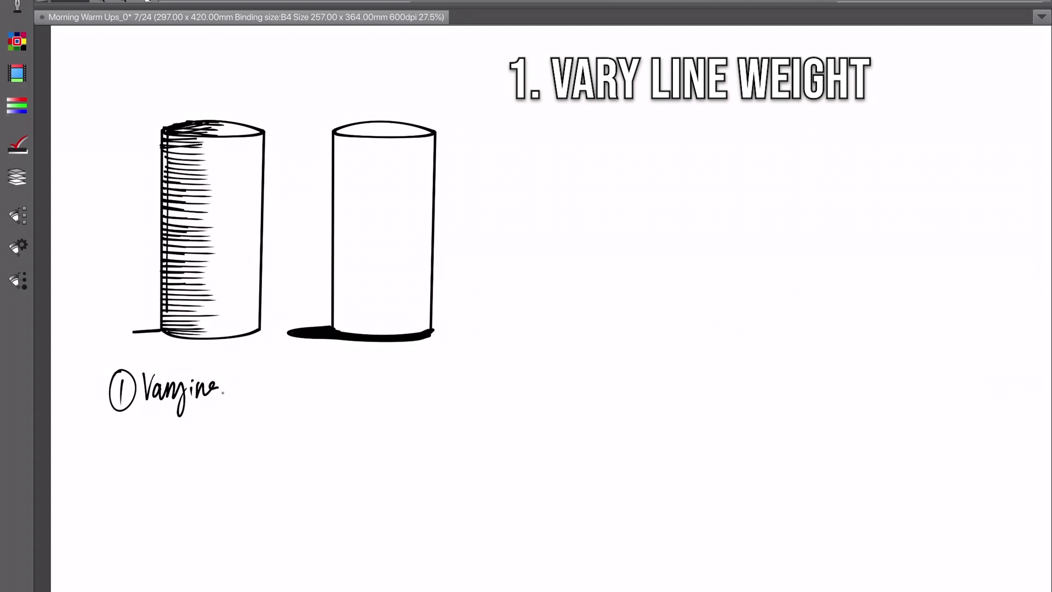
{"action": "mouse_move", "coordinate": [237, 372]}
{"action": "left_mouse_down"}
{"action": "mouse_move", "coordinate": [246, 394]}
{"action": "mouse_move", "coordinate": [297, 403]}
{"action": "mouse_move", "coordinate": [331, 388]}
{"action": "mouse_move", "coordinate": [334, 403]}
{"action": "mouse_move", "coordinate": [347, 403]}
{"action": "left_mouse_up"}
{"action": "mouse_move", "coordinate": [353, 379]}
{"action": "left_mouse_down"}
{"action": "mouse_move", "coordinate": [351, 396]}
{"action": "mouse_move", "coordinate": [360, 384]}
{"action": "left_mouse_up"}
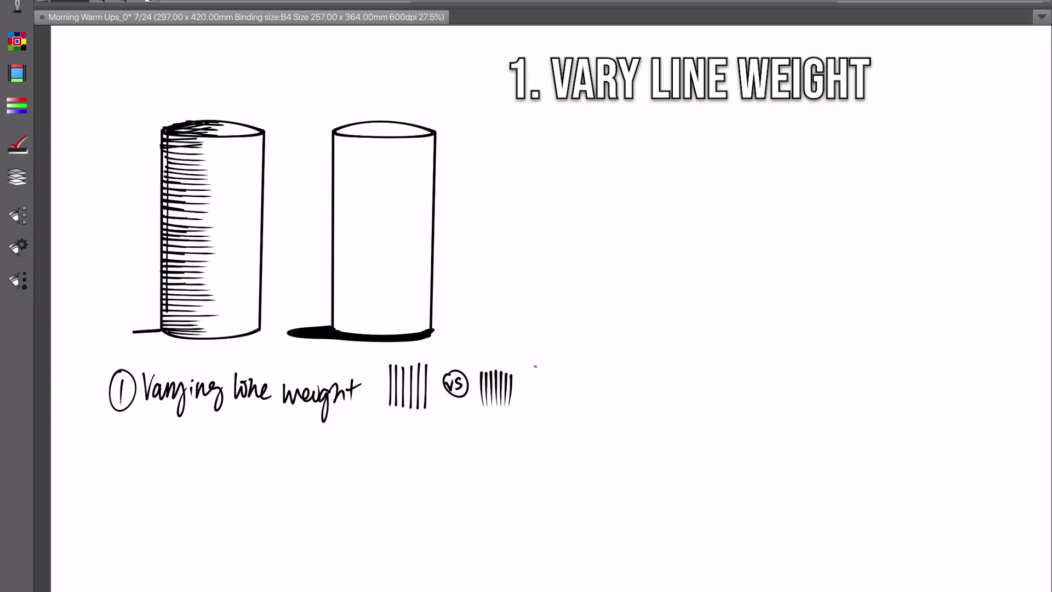
- Draw a small patch of tapered vertical strokes crossed by short hatch lines, right of the tapered line sample
{"action": "left_click_drag", "start_coordinate": [535, 366], "coordinate": [537, 401]}
{"action": "mouse_move", "coordinate": [538, 365]}
{"action": "left_mouse_down"}
{"action": "mouse_move", "coordinate": [547, 398]}
{"action": "mouse_move", "coordinate": [548, 378]}
{"action": "left_mouse_up"}
{"action": "mouse_move", "coordinate": [548, 366]}
{"action": "left_mouse_down"}
{"action": "mouse_move", "coordinate": [548, 380]}
{"action": "mouse_move", "coordinate": [559, 363]}
{"action": "mouse_move", "coordinate": [553, 377]}
{"action": "left_mouse_up"}
{"action": "mouse_move", "coordinate": [535, 386]}
{"action": "left_mouse_down"}
{"action": "mouse_move", "coordinate": [551, 379]}
{"action": "mouse_move", "coordinate": [547, 364]}
{"action": "left_mouse_up"}
{"action": "scroll", "coordinate": [306, 247], "scroll_direction": "up", "scroll_amount": 1}
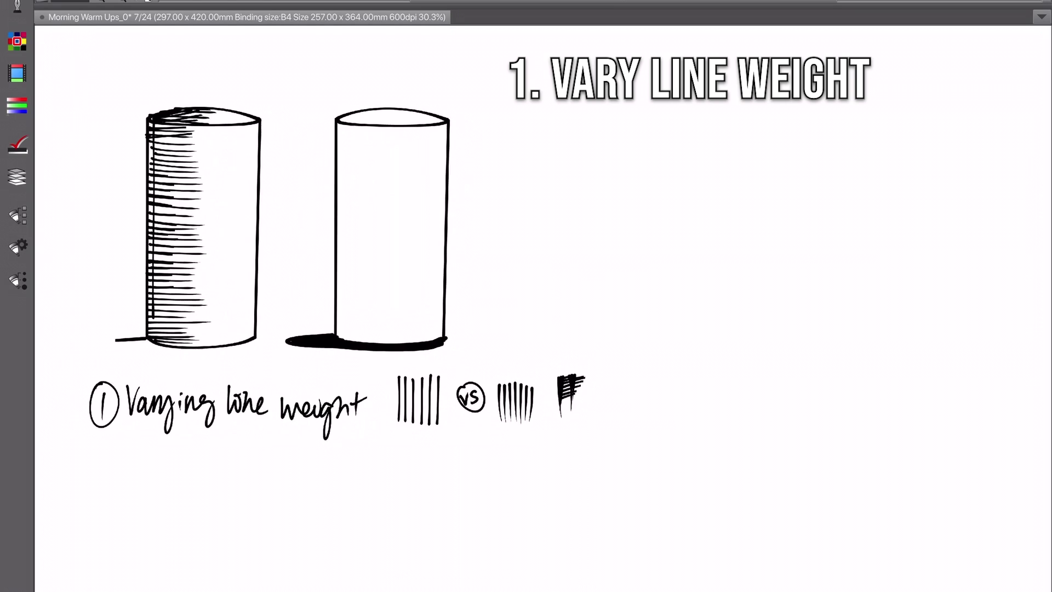
- Handwrite "② Follow object CONTOURS" beneath the first point and double-underline the word CONTOURS
{"action": "scroll", "coordinate": [654, 237], "scroll_direction": "down", "scroll_amount": 2}
{"action": "mouse_move", "coordinate": [133, 439]}
{"action": "left_mouse_down"}
{"action": "mouse_move", "coordinate": [147, 464]}
{"action": "mouse_move", "coordinate": [141, 432]}
{"action": "left_mouse_up"}
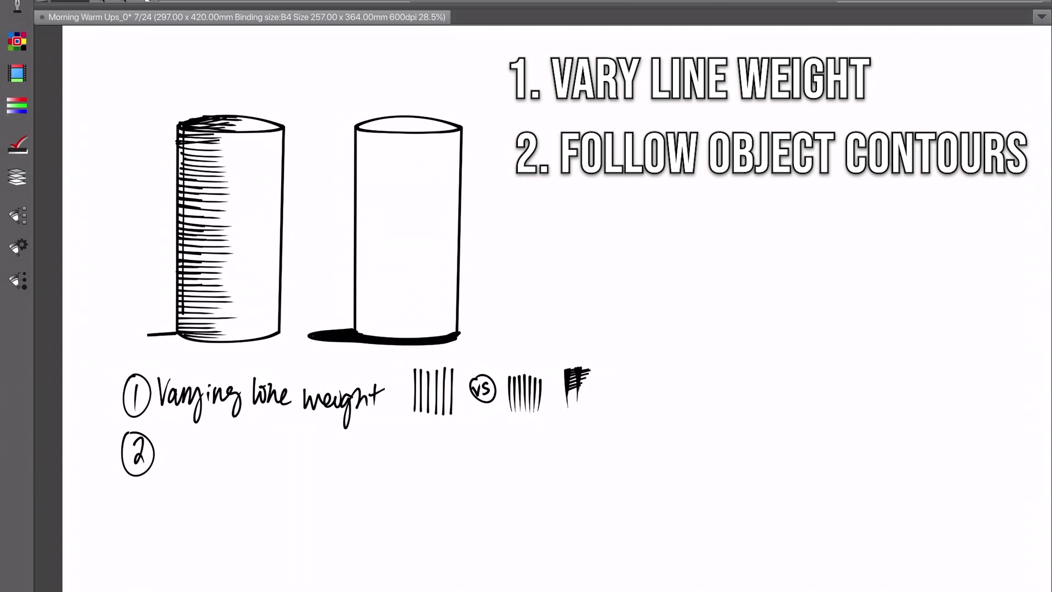
{"action": "mouse_move", "coordinate": [172, 437]}
{"action": "left_mouse_down"}
{"action": "mouse_move", "coordinate": [183, 432]}
{"action": "mouse_move", "coordinate": [199, 466]}
{"action": "mouse_move", "coordinate": [229, 460]}
{"action": "mouse_move", "coordinate": [235, 443]}
{"action": "mouse_move", "coordinate": [268, 484]}
{"action": "mouse_move", "coordinate": [295, 460]}
{"action": "left_mouse_up"}
{"action": "left_click_drag", "start_coordinate": [297, 434], "coordinate": [299, 459]}
{"action": "mouse_move", "coordinate": [288, 447]}
{"action": "left_mouse_down"}
{"action": "mouse_move", "coordinate": [303, 442]}
{"action": "mouse_move", "coordinate": [328, 465]}
{"action": "left_mouse_up"}
{"action": "left_click_drag", "start_coordinate": [336, 445], "coordinate": [352, 439]}
{"action": "mouse_move", "coordinate": [353, 440]}
{"action": "left_mouse_down"}
{"action": "mouse_move", "coordinate": [370, 438]}
{"action": "mouse_move", "coordinate": [364, 465]}
{"action": "mouse_move", "coordinate": [400, 437]}
{"action": "mouse_move", "coordinate": [406, 462]}
{"action": "left_mouse_up"}
{"action": "left_click_drag", "start_coordinate": [407, 439], "coordinate": [419, 462]}
{"action": "left_click_drag", "start_coordinate": [431, 436], "coordinate": [425, 459]}
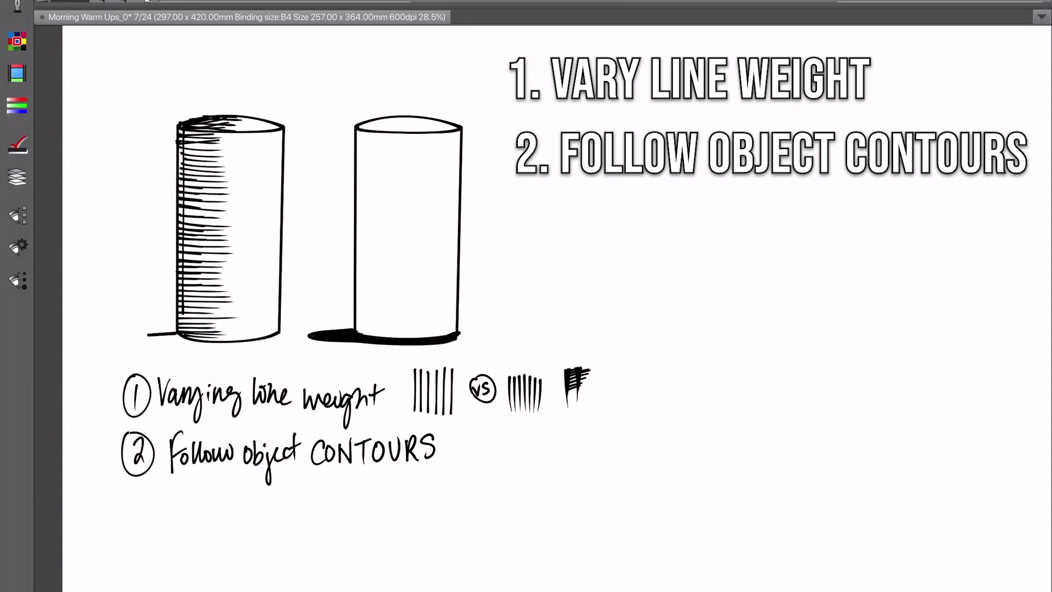
{"action": "left_click_drag", "start_coordinate": [311, 471], "coordinate": [426, 478]}
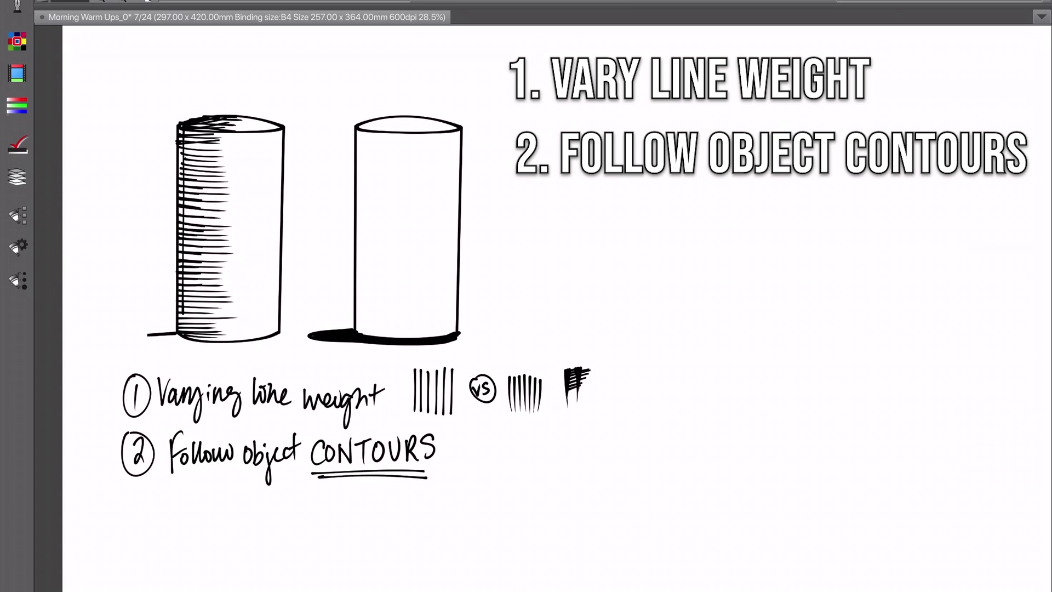
- Draw a small sphere with a highlight and cast shadow beside CONTOURS, and undo the trial hatching on it
{"action": "mouse_move", "coordinate": [478, 434]}
{"action": "left_mouse_down"}
{"action": "mouse_move", "coordinate": [461, 460]}
{"action": "mouse_move", "coordinate": [496, 441]}
{"action": "mouse_move", "coordinate": [477, 434]}
{"action": "mouse_move", "coordinate": [491, 473]}
{"action": "mouse_move", "coordinate": [458, 471]}
{"action": "left_mouse_up"}
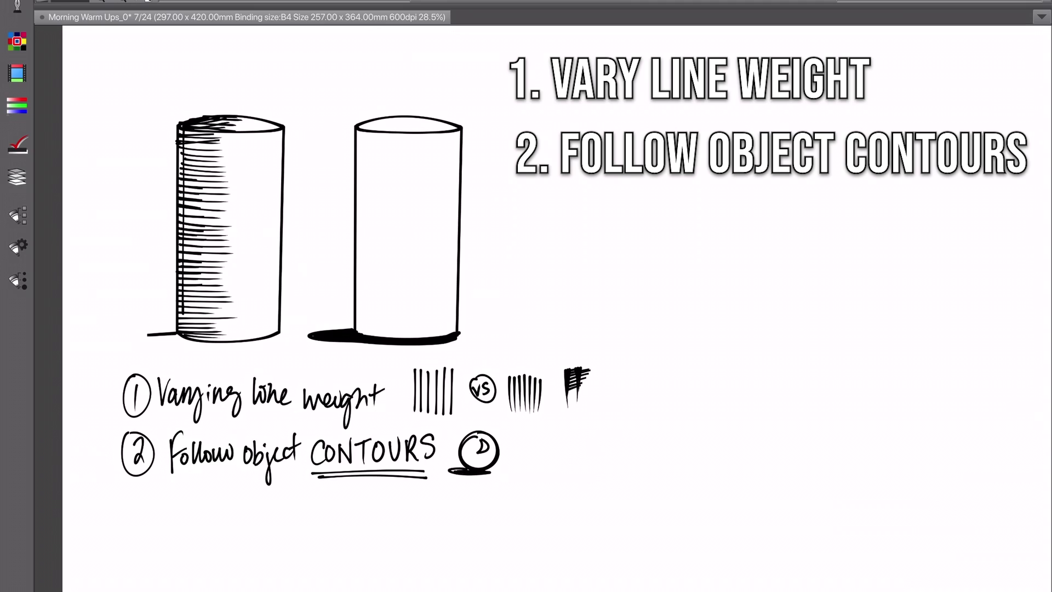
{"action": "left_click_drag", "start_coordinate": [464, 441], "coordinate": [469, 465]}
{"action": "key", "text": "ctrl+z"}
{"action": "key", "text": "ctrl+z"}
- Lasso the small sphere with its shadow and scale it up beside the word CONTOURS
{"action": "left_click", "coordinate": [17, 6]}
{"action": "left_click", "coordinate": [49, 42]}
{"action": "mouse_move", "coordinate": [455, 436]}
{"action": "left_mouse_down"}
{"action": "mouse_move", "coordinate": [510, 491]}
{"action": "mouse_move", "coordinate": [469, 425]}
{"action": "left_mouse_up"}
{"action": "left_click", "coordinate": [517, 518]}
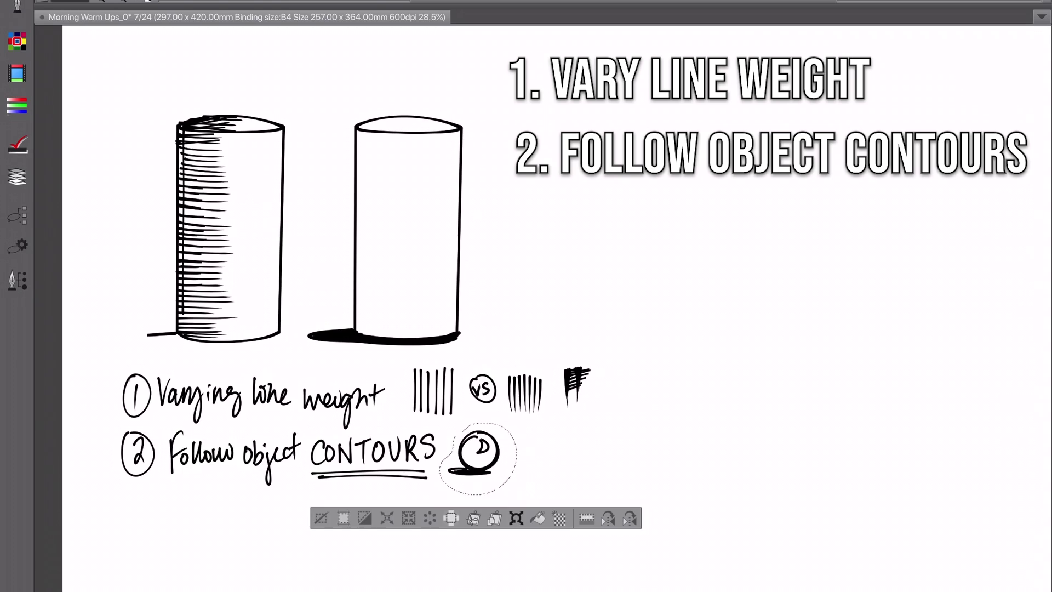
{"action": "left_click_drag", "start_coordinate": [517, 495], "coordinate": [549, 517]}
{"action": "left_click", "coordinate": [520, 541]}
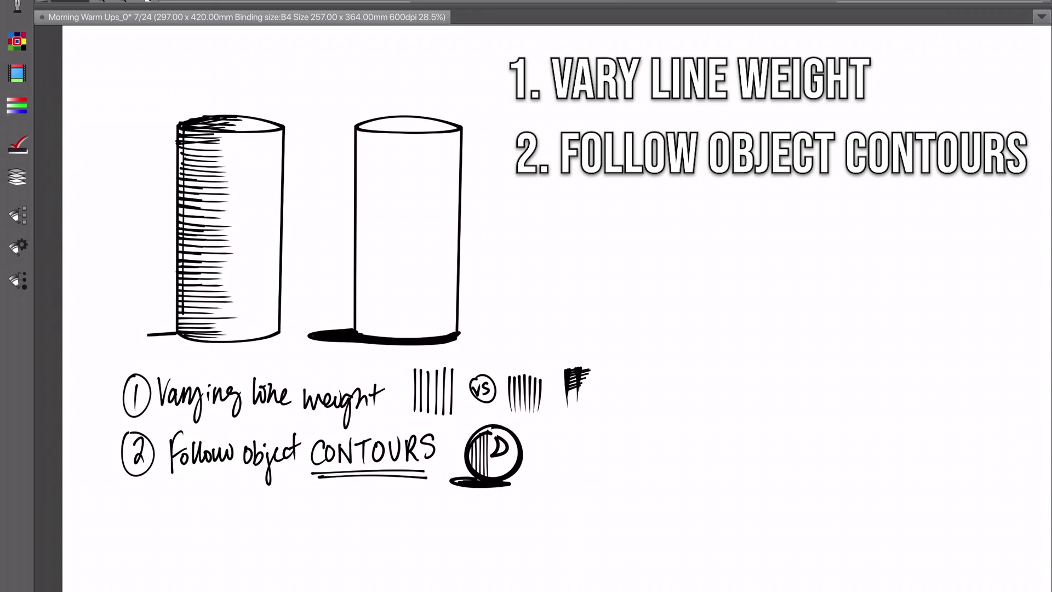
- Undo the straight vertical hatch lines on the sphere beside CONTOURS
{"action": "key", "text": "ctrl+z"}
{"action": "key", "text": "ctrl+z"}
{"action": "key", "text": "ctrl+z"}
{"action": "key", "text": "ctrl+z"}
{"action": "key", "text": "ctrl+z"}
{"action": "key", "text": "ctrl+z"}
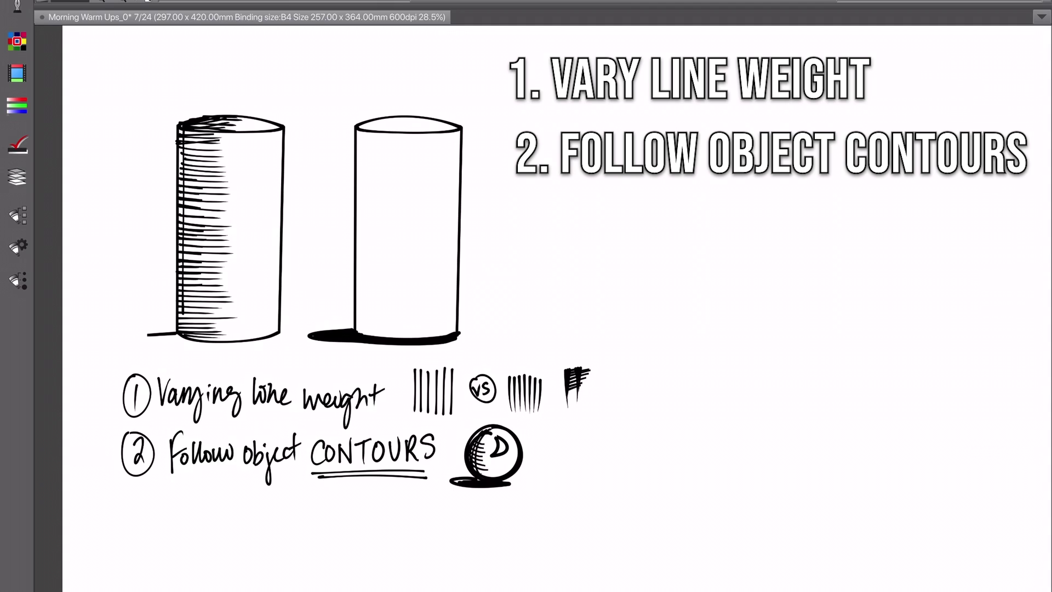
{"action": "mouse_move", "coordinate": [491, 436]}
{"action": "left_mouse_down"}
{"action": "mouse_move", "coordinate": [484, 443]}
{"action": "mouse_move", "coordinate": [491, 431]}
{"action": "mouse_move", "coordinate": [504, 464]}
{"action": "mouse_move", "coordinate": [513, 451]}
{"action": "mouse_move", "coordinate": [476, 446]}
{"action": "left_mouse_up"}
{"action": "key", "text": "ctrl+z"}
{"action": "key", "text": "ctrl+z"}
{"action": "key", "text": "ctrl+z"}
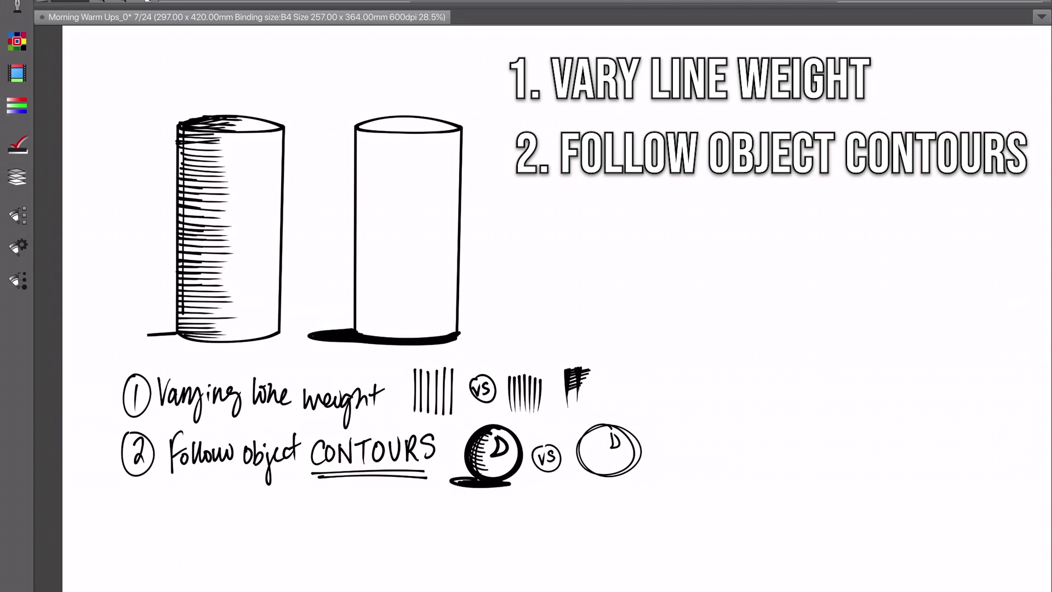
- Draw a cast shadow under the second sphere and shade its left side with nearly straight horizontal hatch lines
{"action": "mouse_move", "coordinate": [568, 477]}
{"action": "left_mouse_down"}
{"action": "mouse_move", "coordinate": [617, 477]}
{"action": "mouse_move", "coordinate": [575, 478]}
{"action": "left_mouse_up"}
{"action": "left_click_drag", "start_coordinate": [581, 441], "coordinate": [602, 444]}
{"action": "left_click_drag", "start_coordinate": [579, 448], "coordinate": [609, 456]}
{"action": "left_click_drag", "start_coordinate": [580, 460], "coordinate": [608, 464]}
{"action": "left_click_drag", "start_coordinate": [585, 469], "coordinate": [613, 469]}
{"action": "left_click_drag", "start_coordinate": [582, 437], "coordinate": [602, 435]}
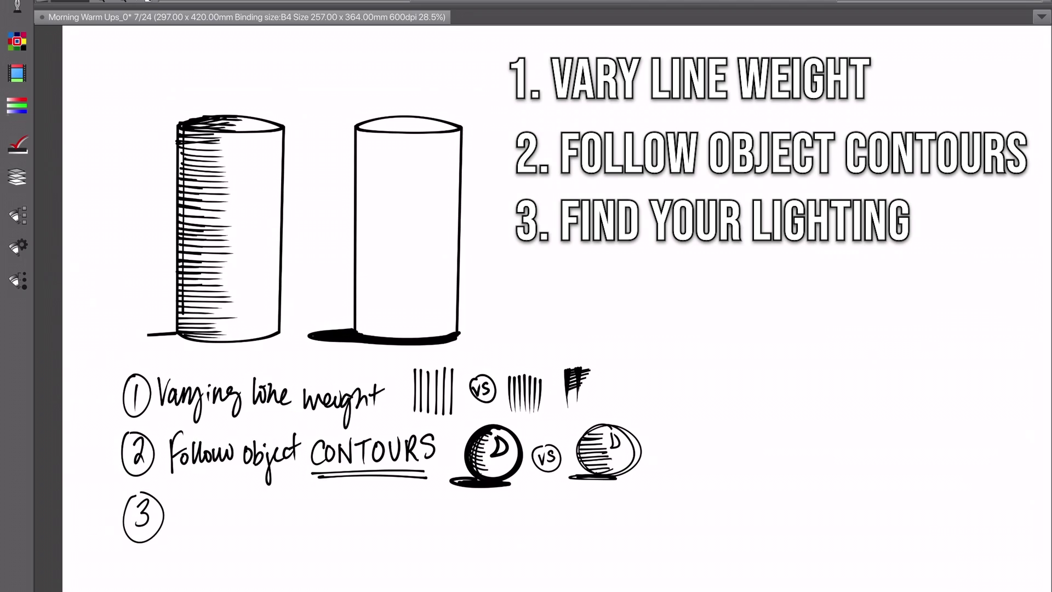
- Set the pen's brush size to 30 for writing the third point
{"action": "left_click", "coordinate": [17, 280]}
{"action": "left_click", "coordinate": [178, 41]}
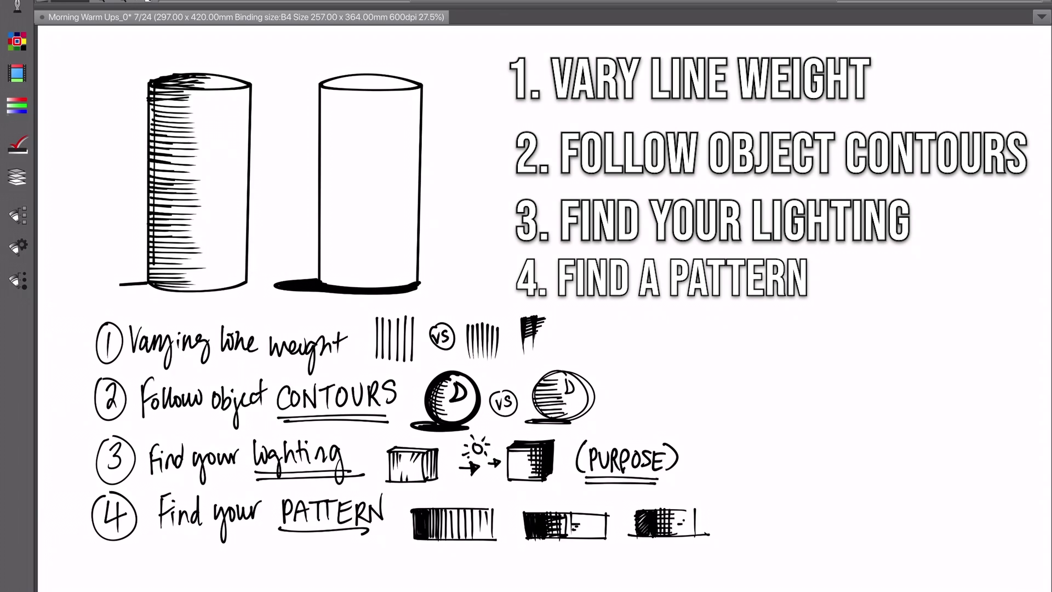
{"action": "scroll", "coordinate": [588, 464], "scroll_direction": "down", "scroll_amount": 3}
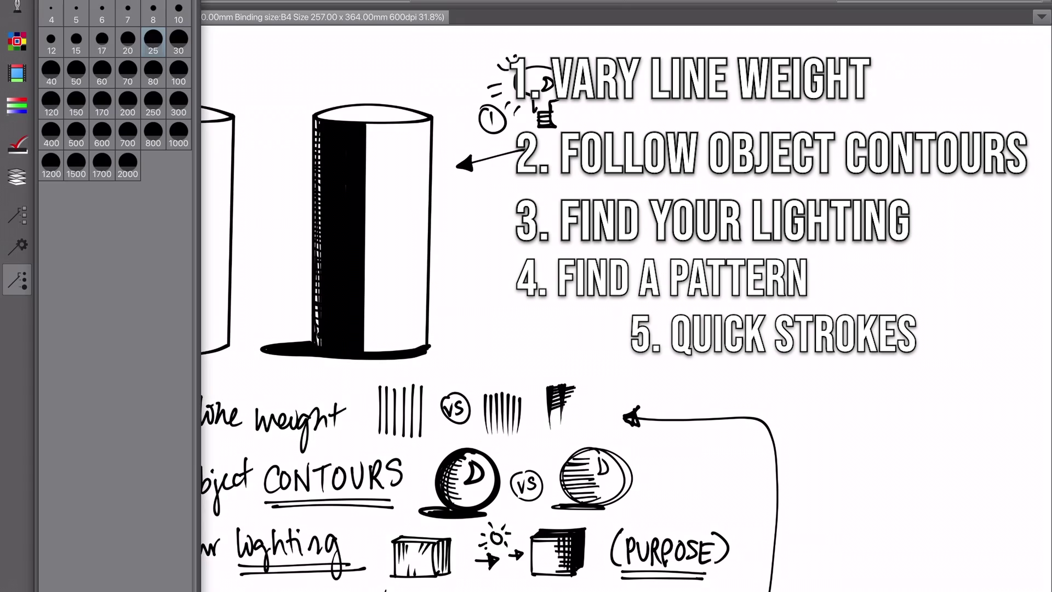
- Set the brush size to 30 for shading the second cylinder
{"action": "left_click", "coordinate": [178, 43]}
{"action": "left_click", "coordinate": [153, 42]}
{"action": "left_click", "coordinate": [178, 42]}
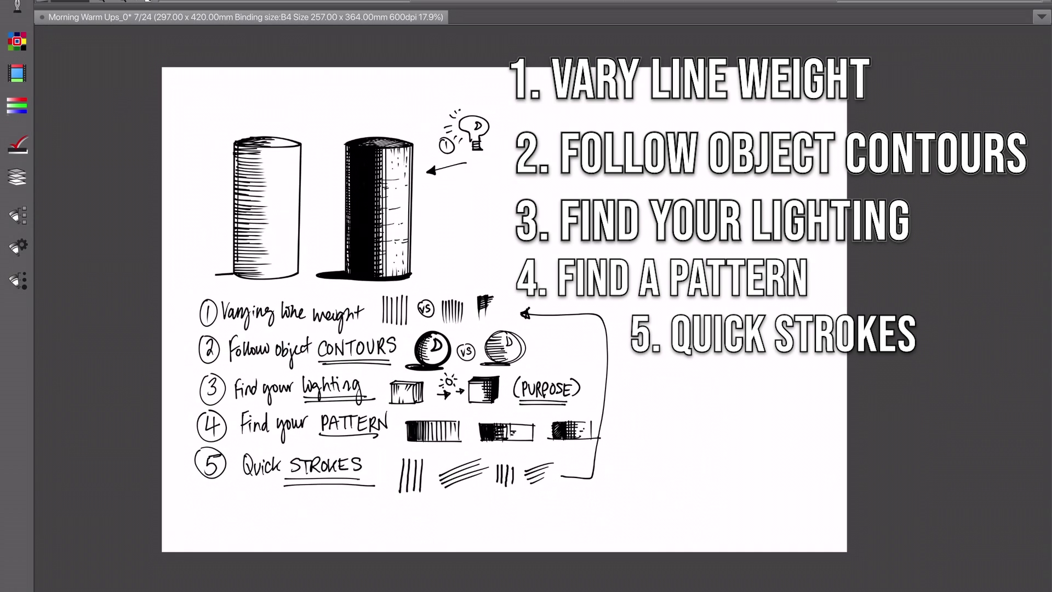
{"action": "scroll", "coordinate": [542, 307], "scroll_direction": "up", "scroll_amount": 2}
{"action": "scroll", "coordinate": [479, 321], "scroll_direction": "up", "scroll_amount": 1}
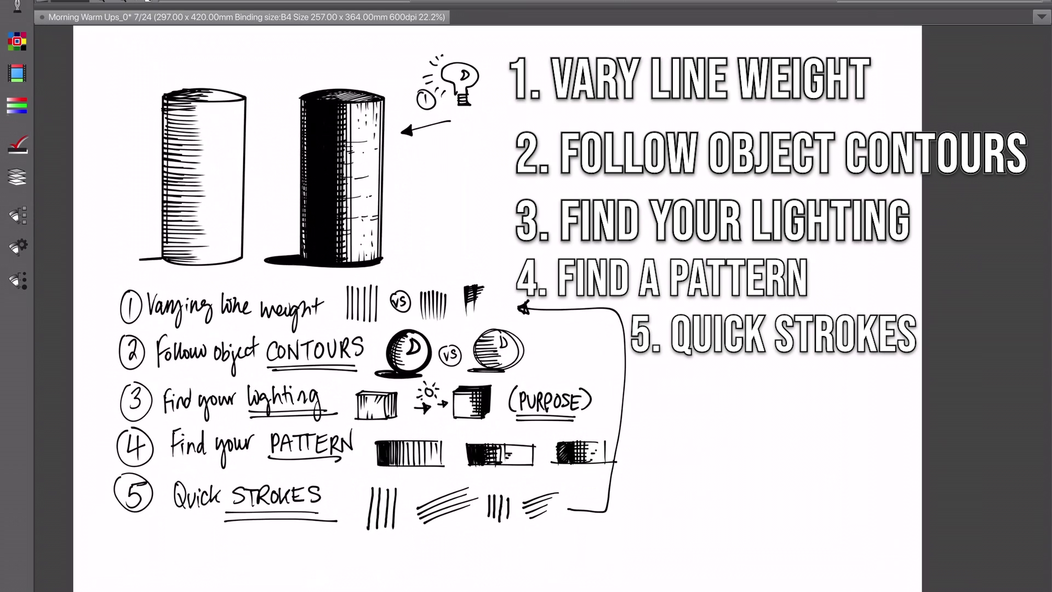
{"action": "scroll", "coordinate": [494, 306], "scroll_direction": "up", "scroll_amount": 1}
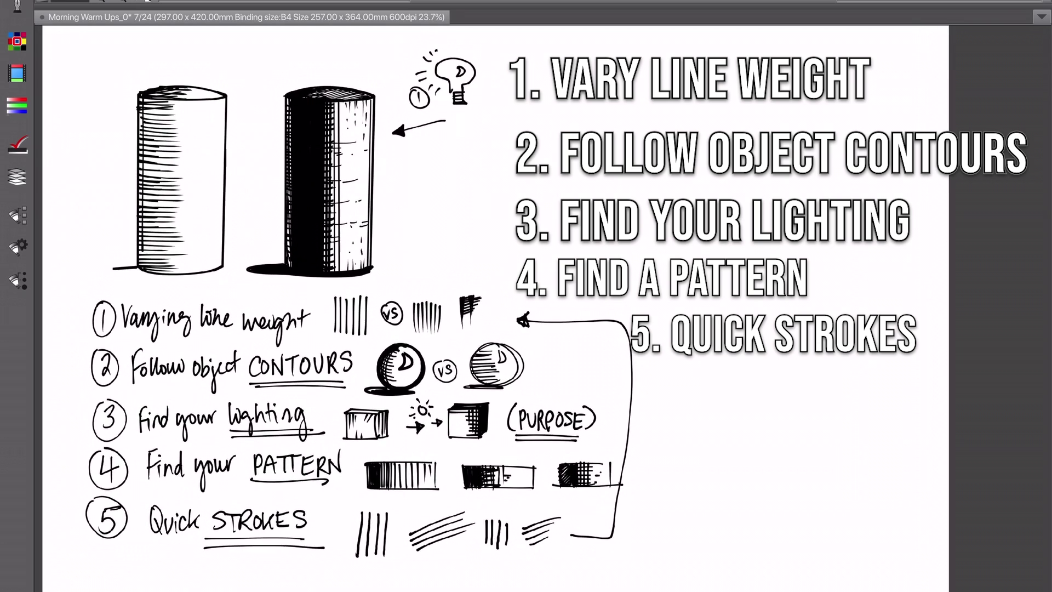